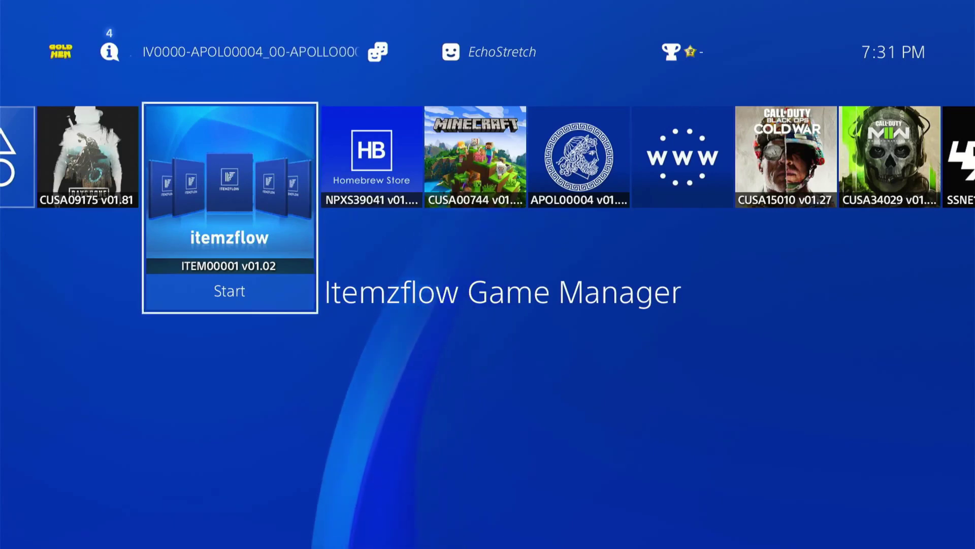
Step: Start Itemzflow Game Manager from the home screen and answer No to 'Download covers now?'
key("Return")
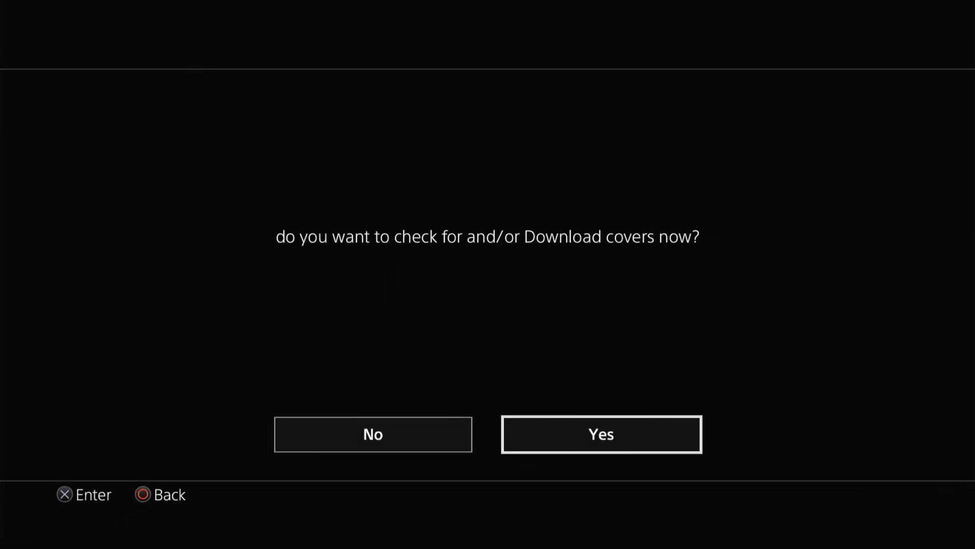
key("Return")
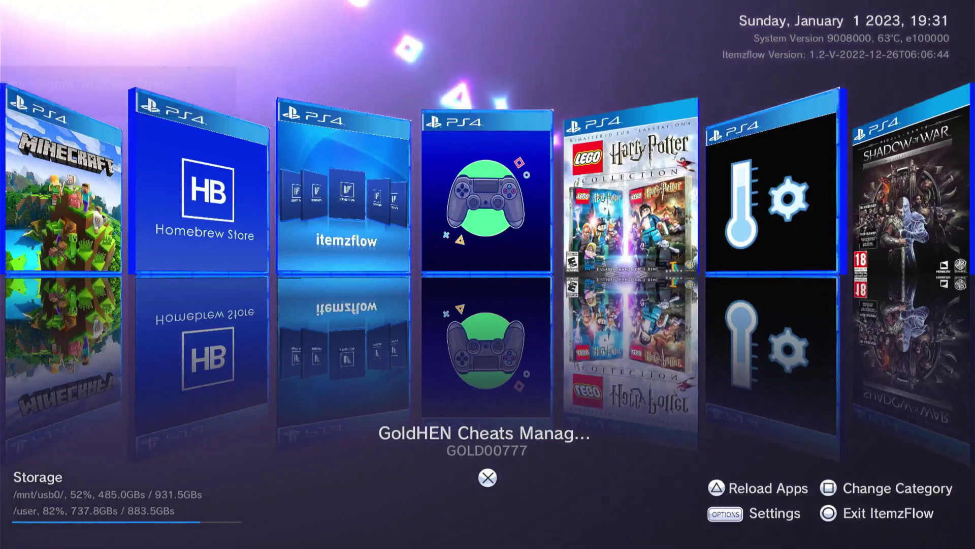
Step: Browse the carousel past Sonic, Cold War and God of War Ragnarök, reload apps, then filter to Retail Games
key("Right")
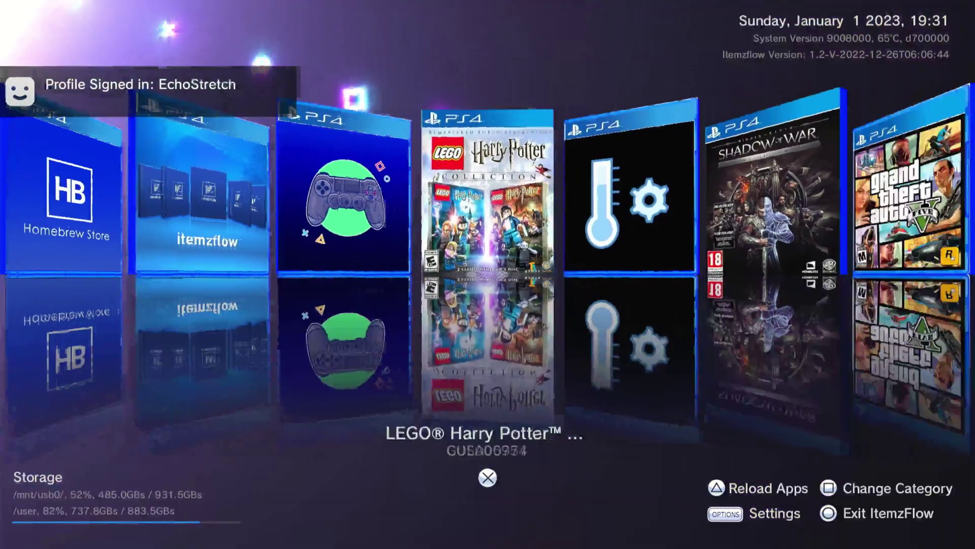
key("Right")
key("Right")
key("Right")
key("Right")
key("Right")
key("Right")
key("Right")
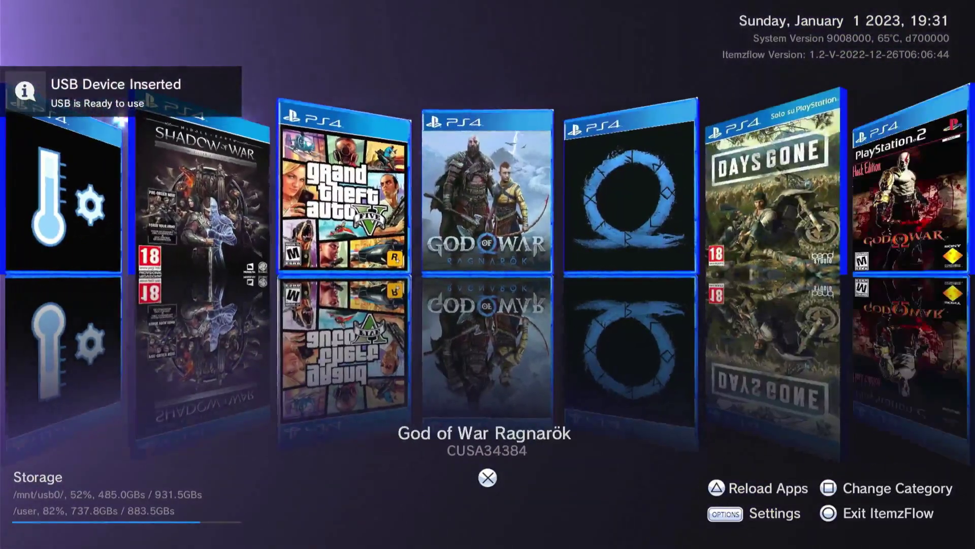
key("Right")
key("Right")
key("Right")
key("Right")
key("Right")
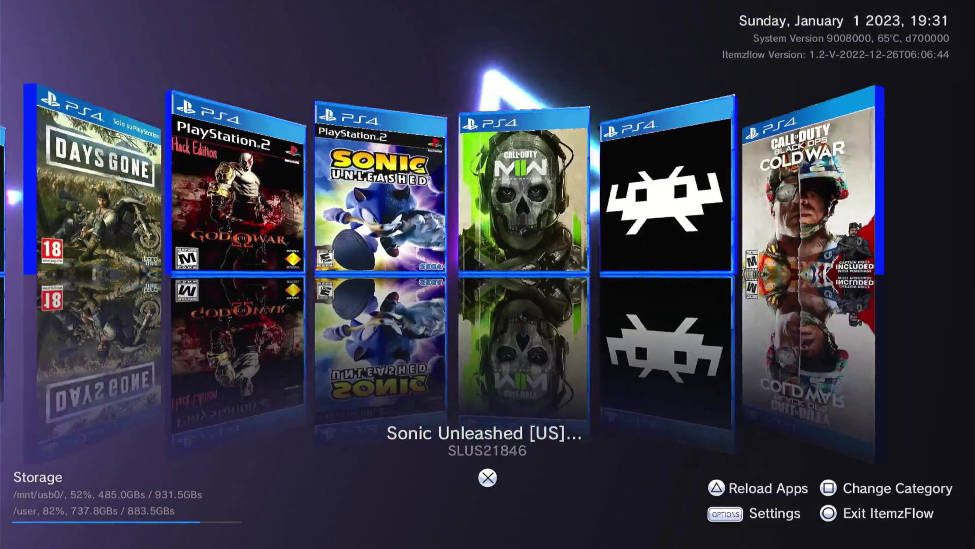
key("Right")
key("Right")
key("Right")
key("Right")
key("Right")
key("Right")
key("Right")
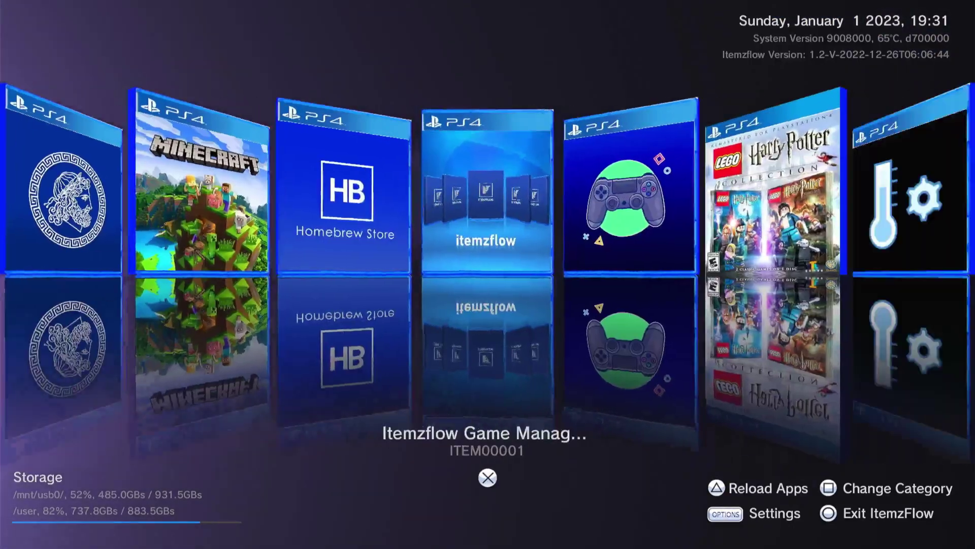
key("Right")
key("Right")
key("Right")
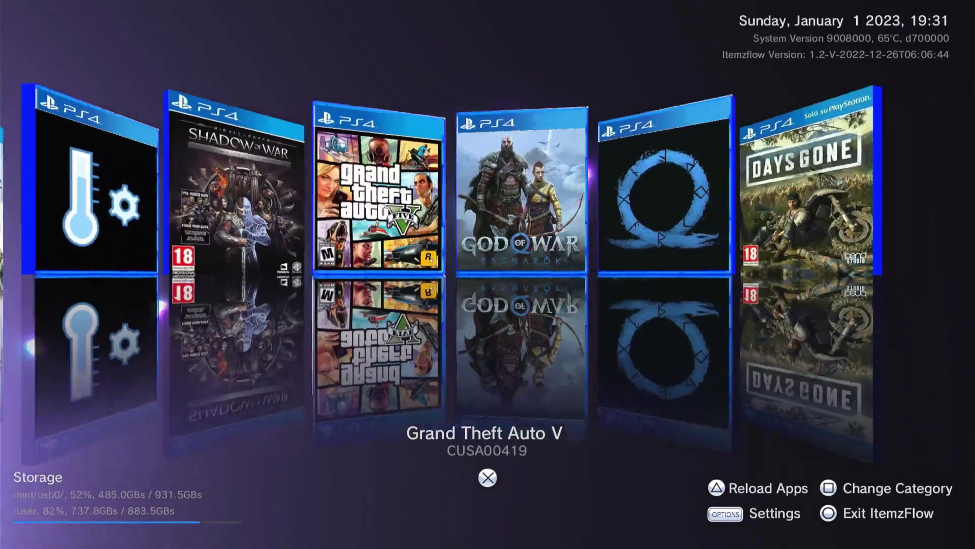
key("Right")
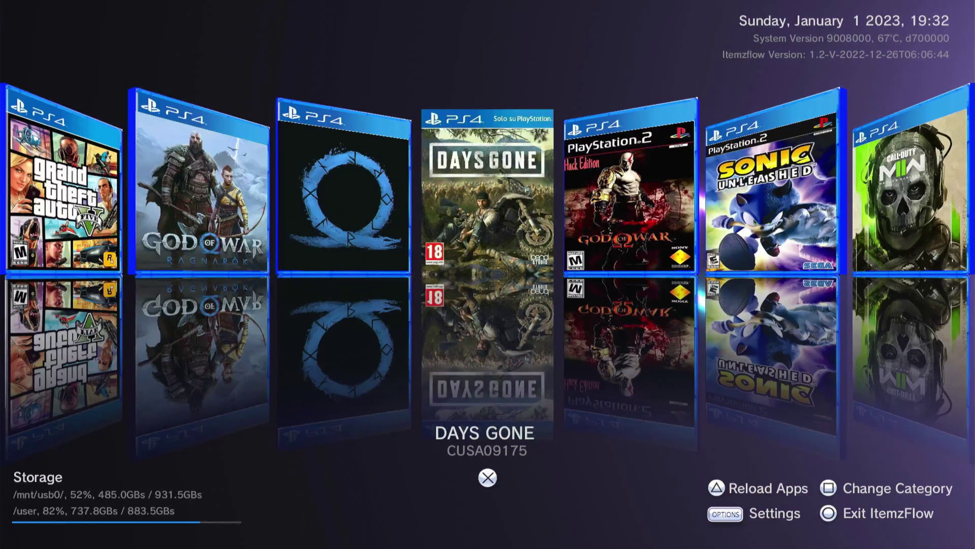
key("Triangle")
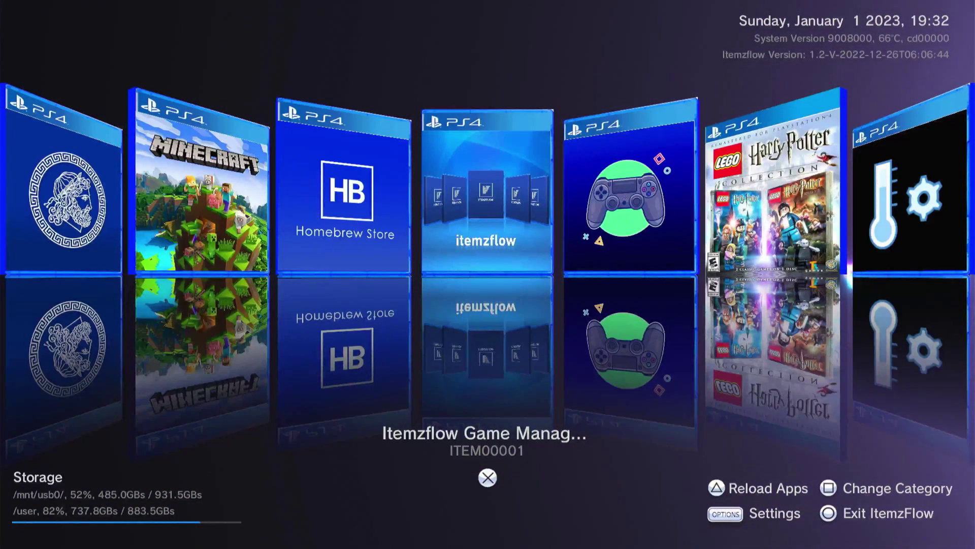
key("Square")
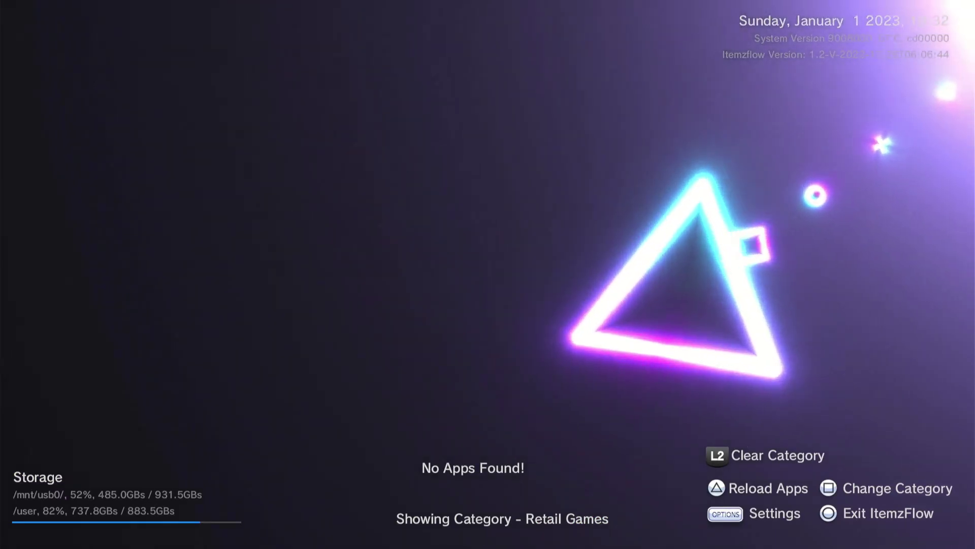
key("Square")
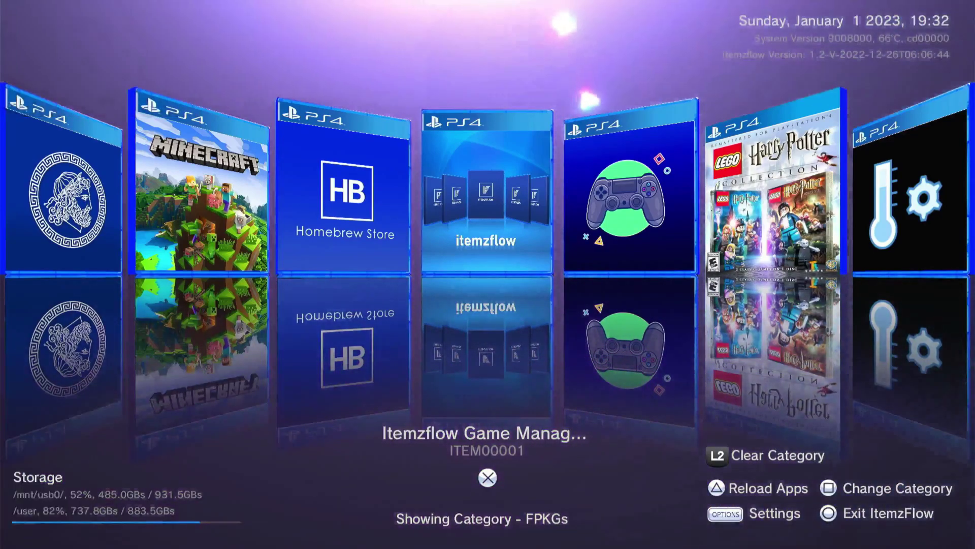
key("Right")
key("Right")
key("Right")
key("Right")
key("Right")
key("Right")
key("Right")
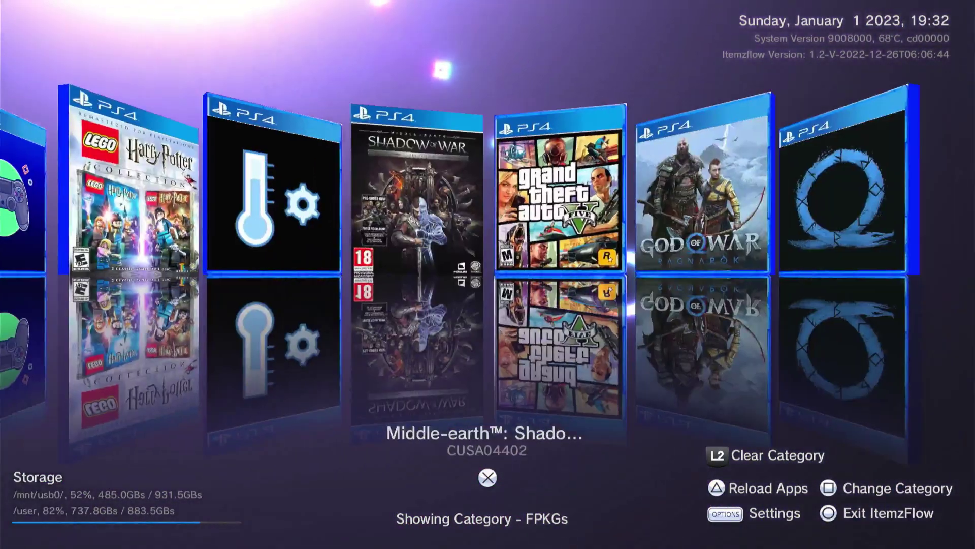
key("Right")
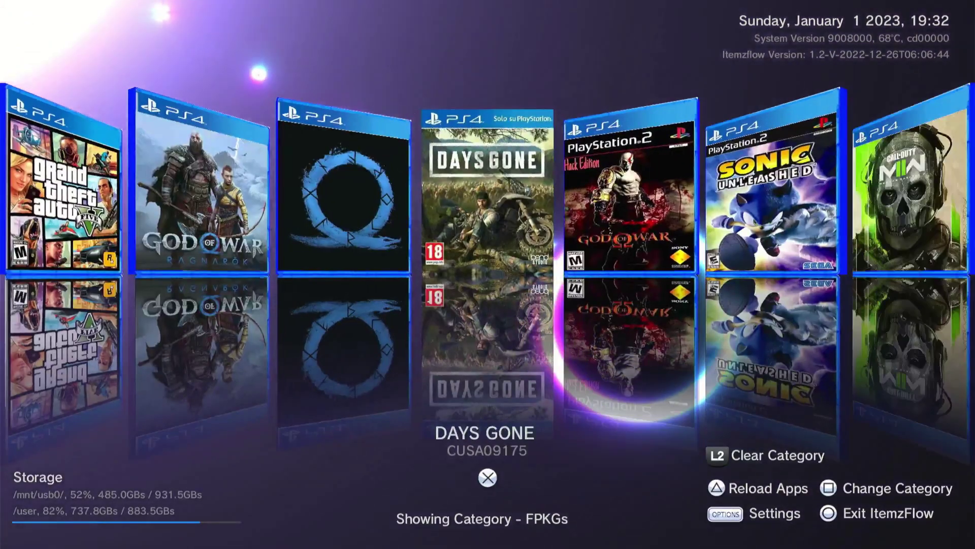
key("t")
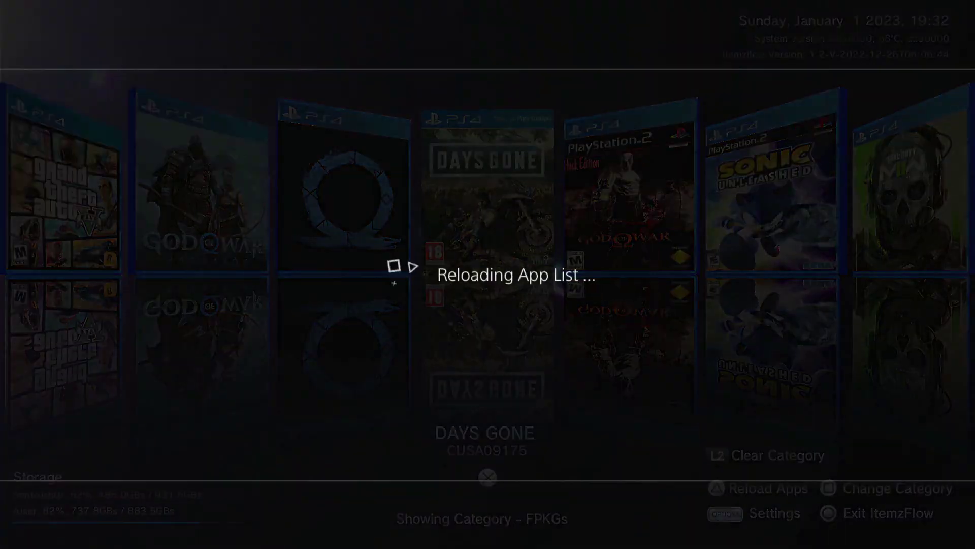
key("s")
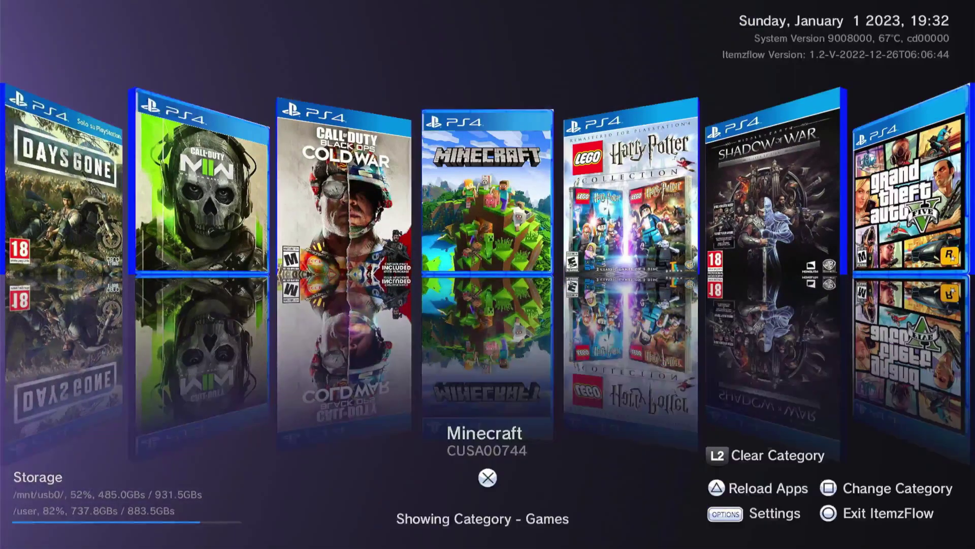
key("t")
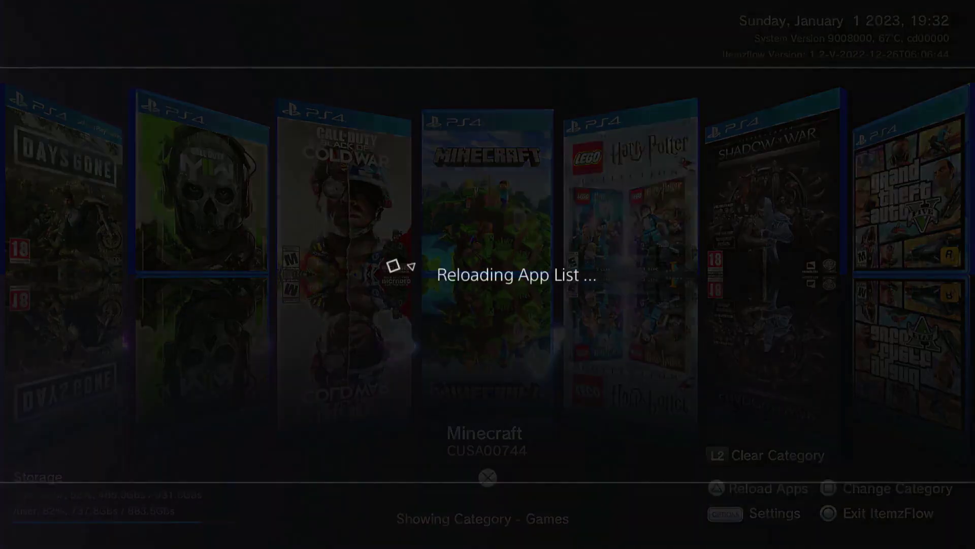
key("s")
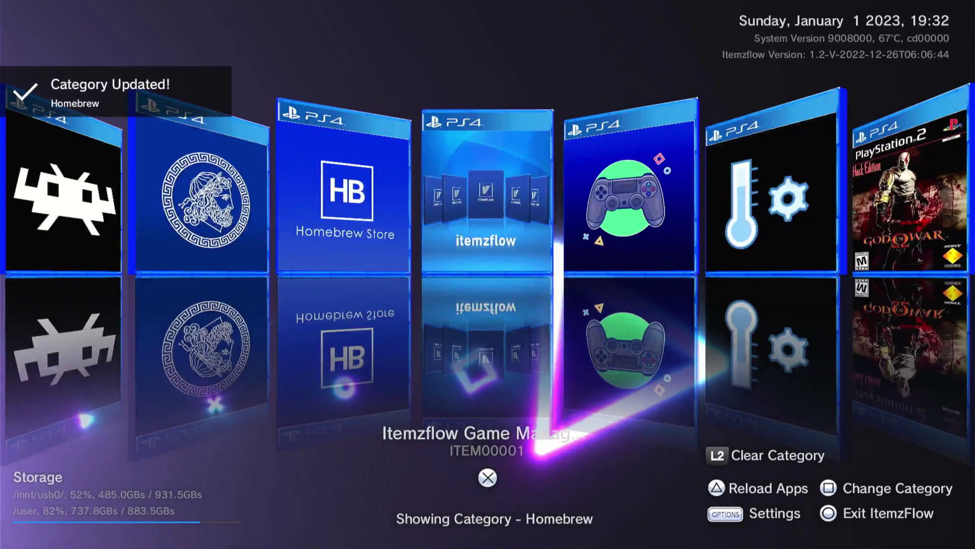
key("Right")
key("Right")
key("Right")
key("Right")
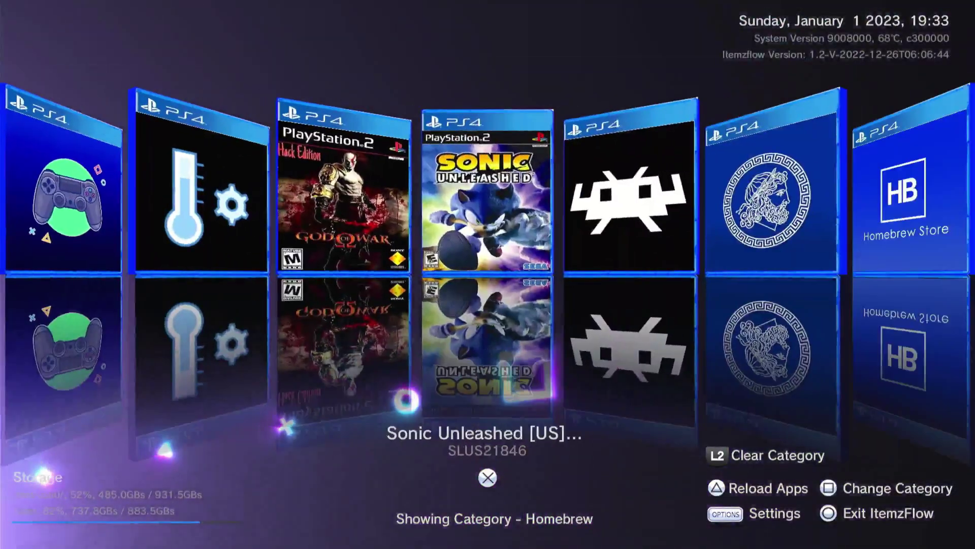
key("Left")
key("Right")
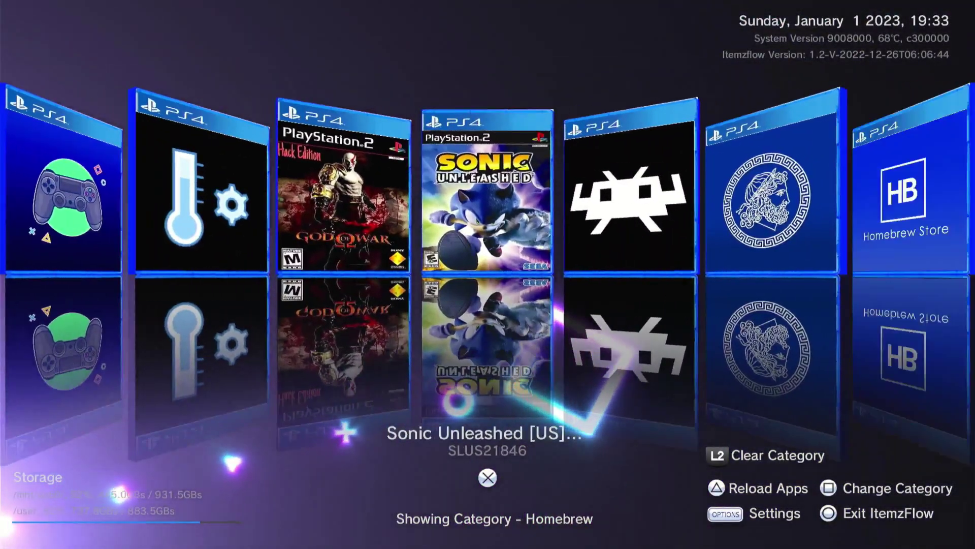
key("Right")
key("Right")
key("Right")
key("Right")
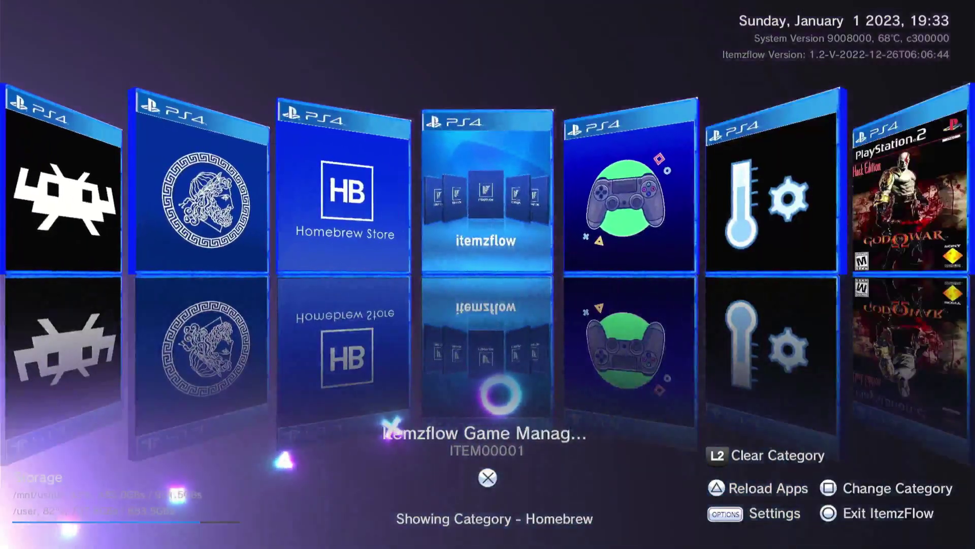
key("L2")
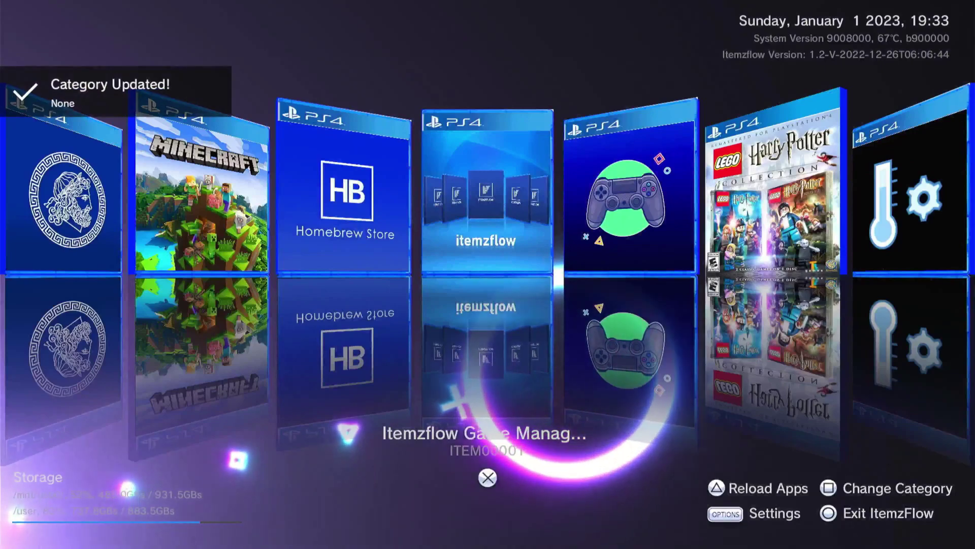
key("Right")
key("Right")
key("Right")
key("Right")
key("Right")
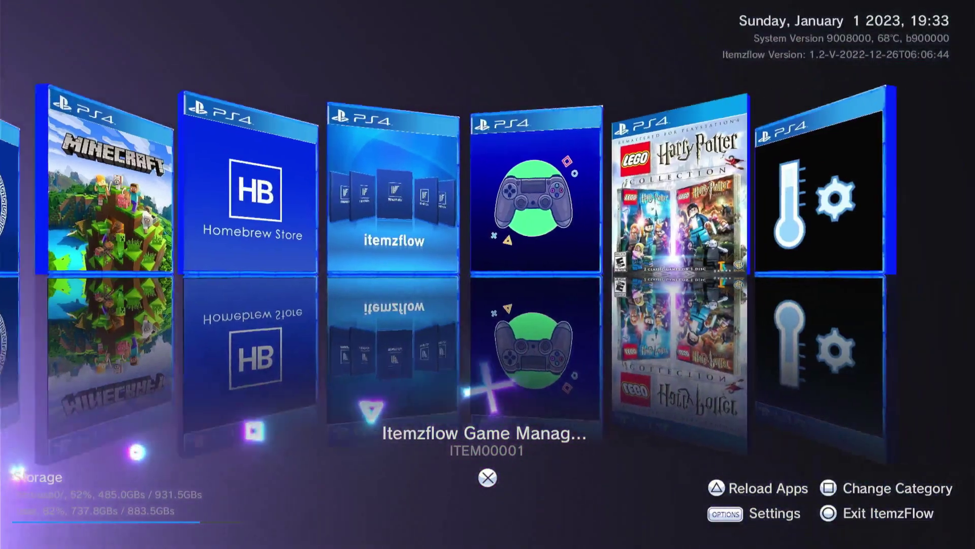
key("Right")
key("Right")
key("Right")
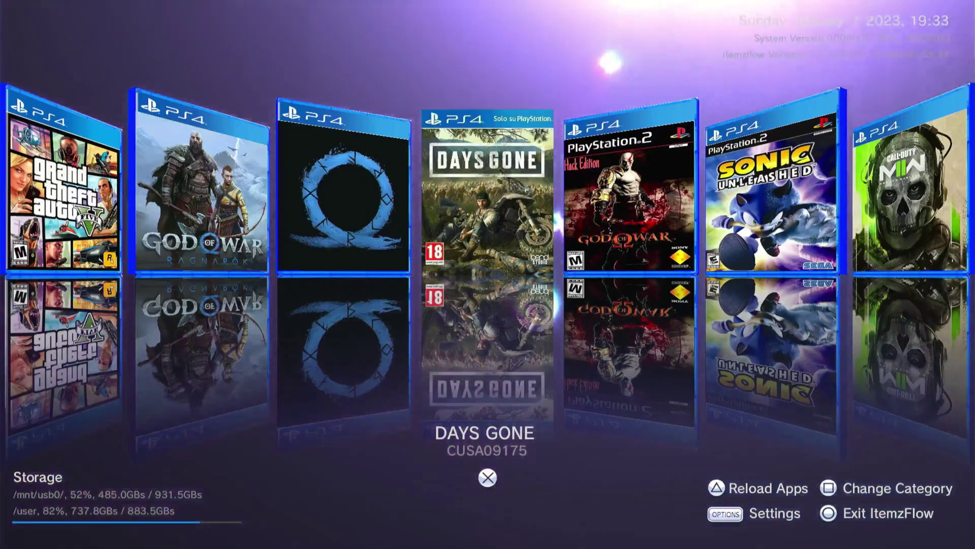
Step: Open the DAYS GONE options menu and highlight the Dump option
key("Return")
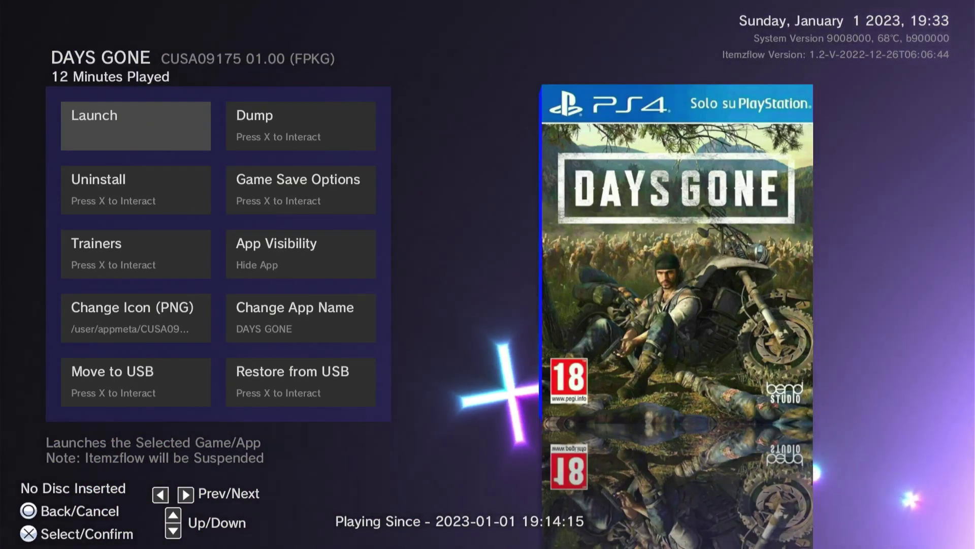
key("Right")
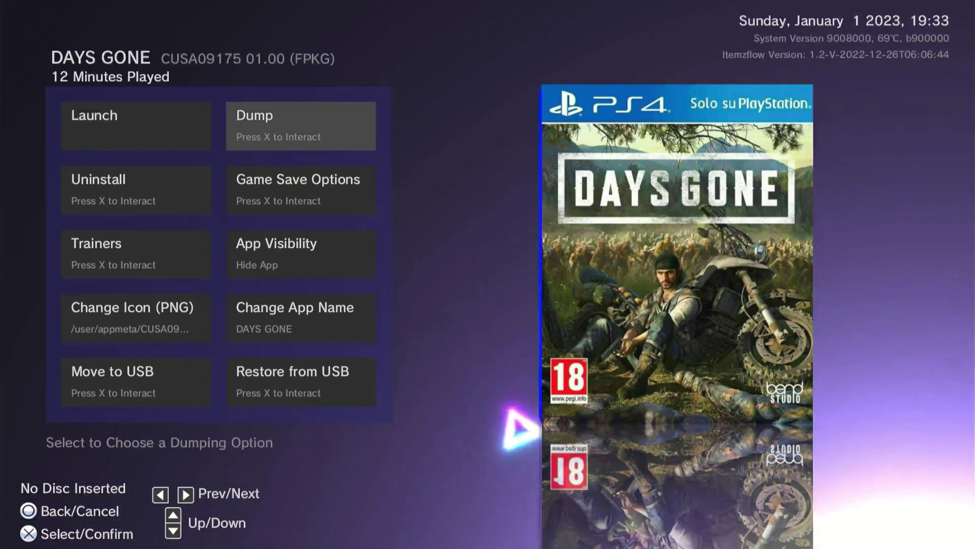
key("Return")
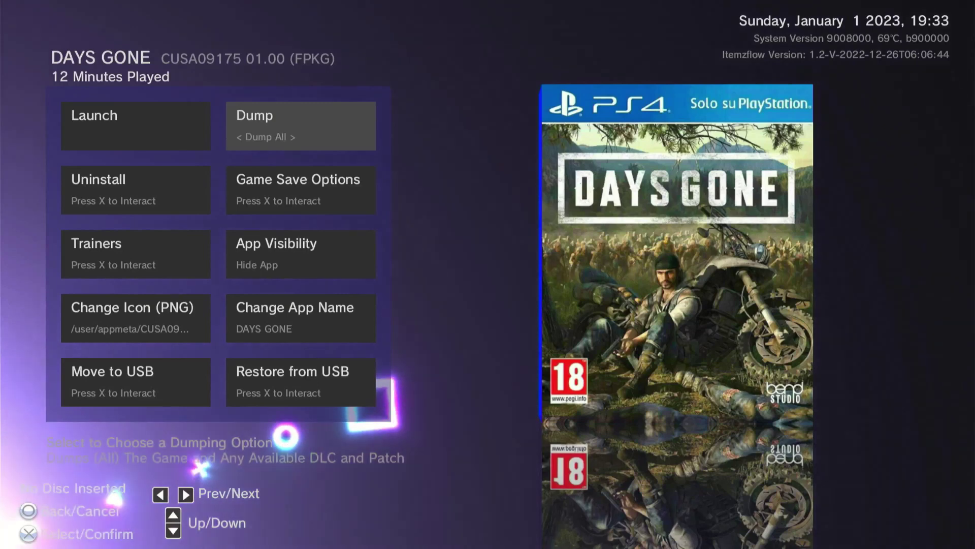
key("Right")
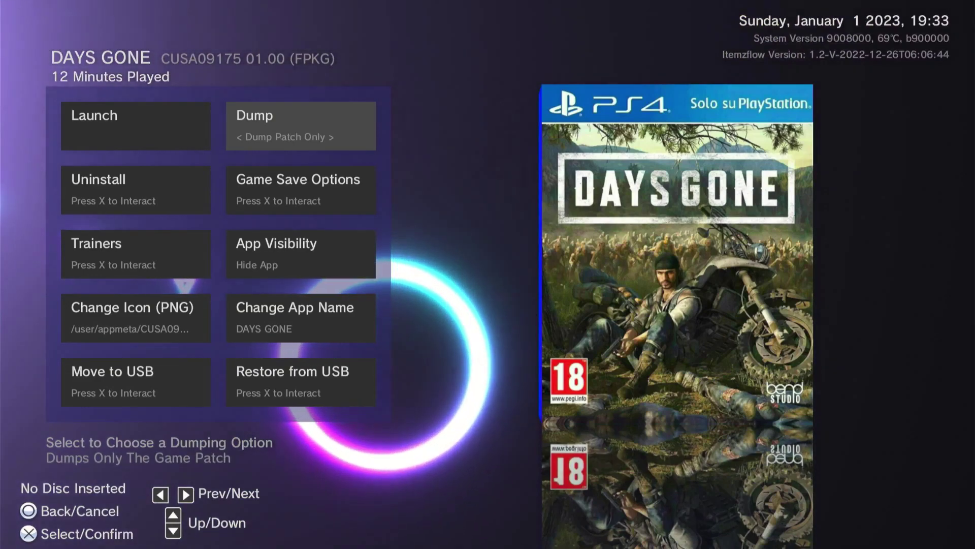
key("Right")
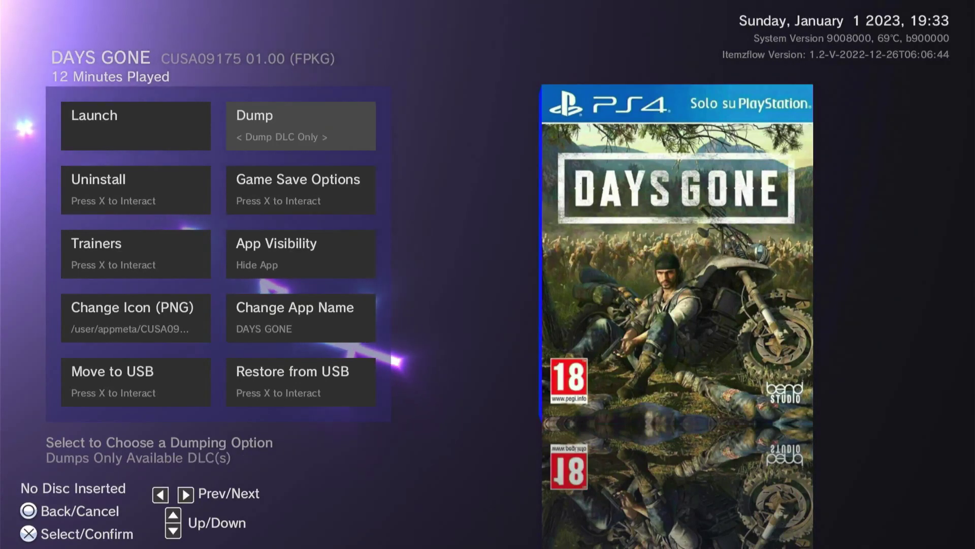
key("Right")
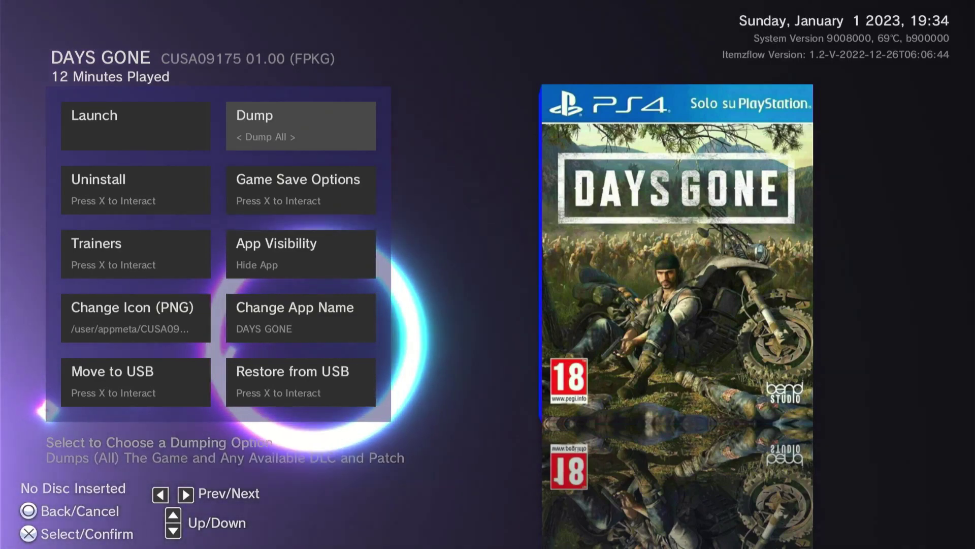
key("Right")
key("Left")
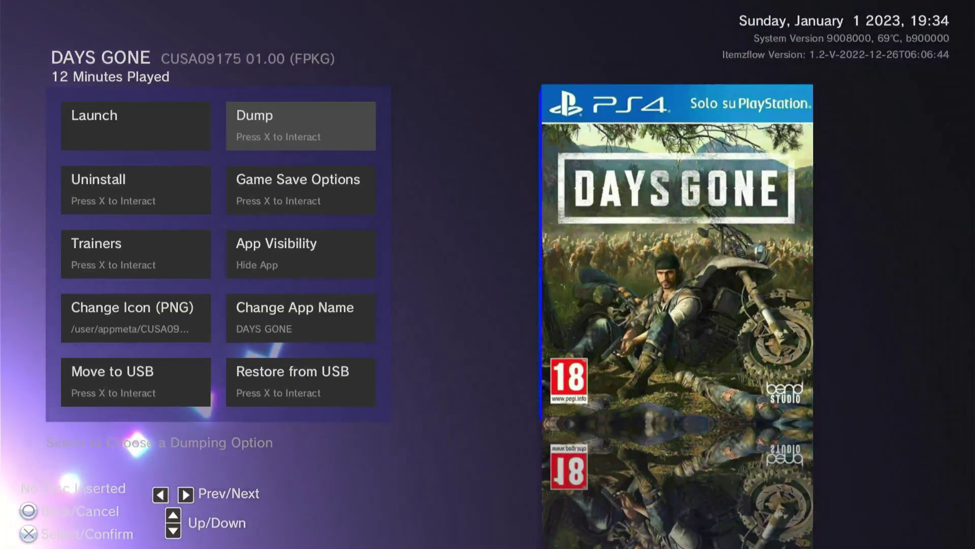
key("Down")
key("Left")
key("Down")
key("Down")
key("Down")
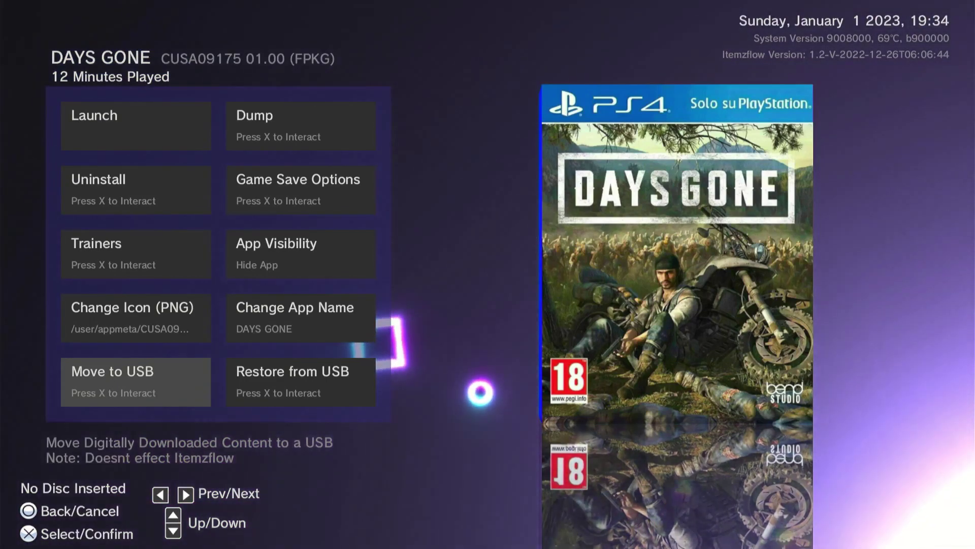
key("Up")
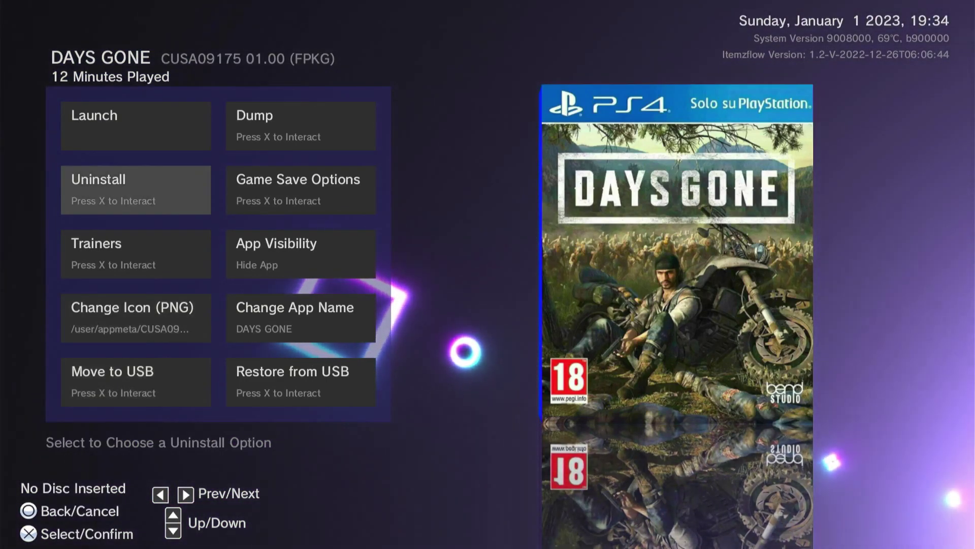
key("Return")
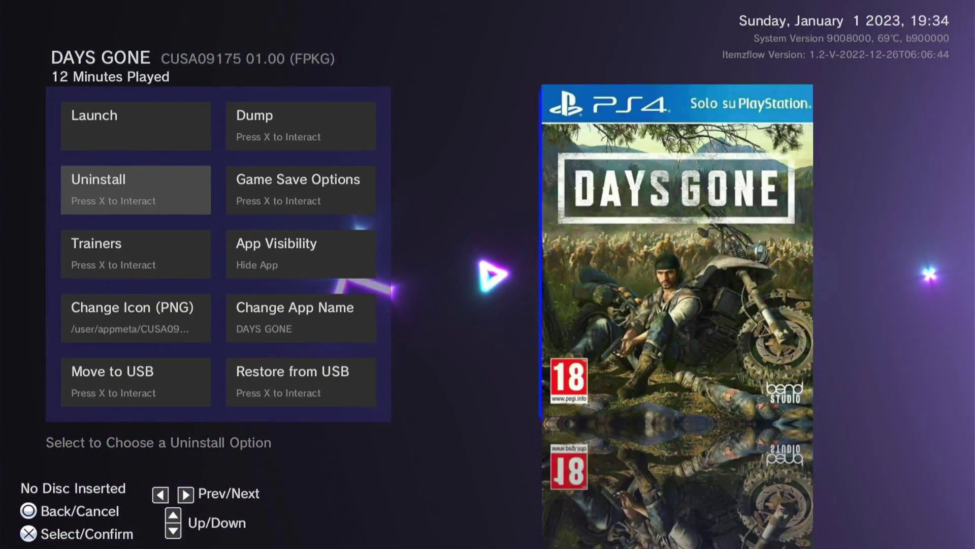
key("Right")
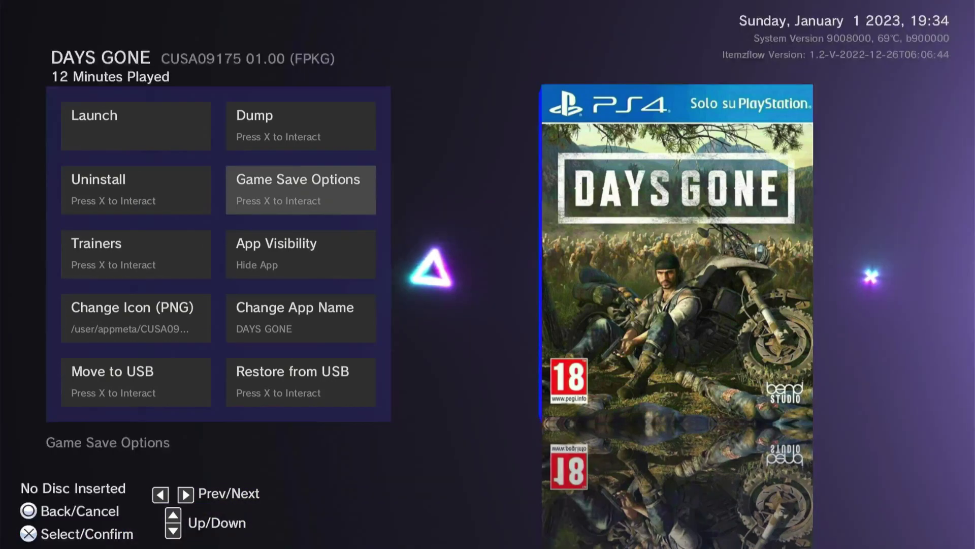
key("Return")
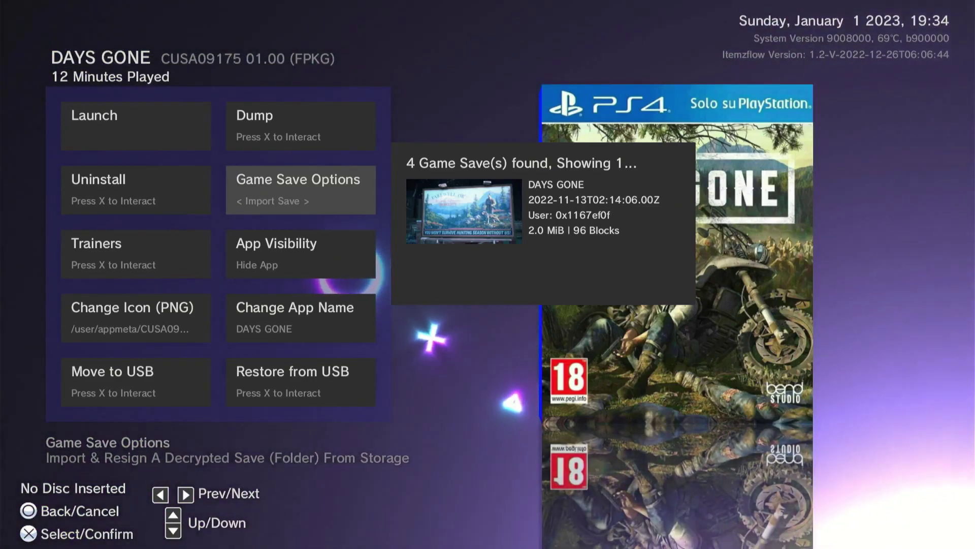
key("Right")
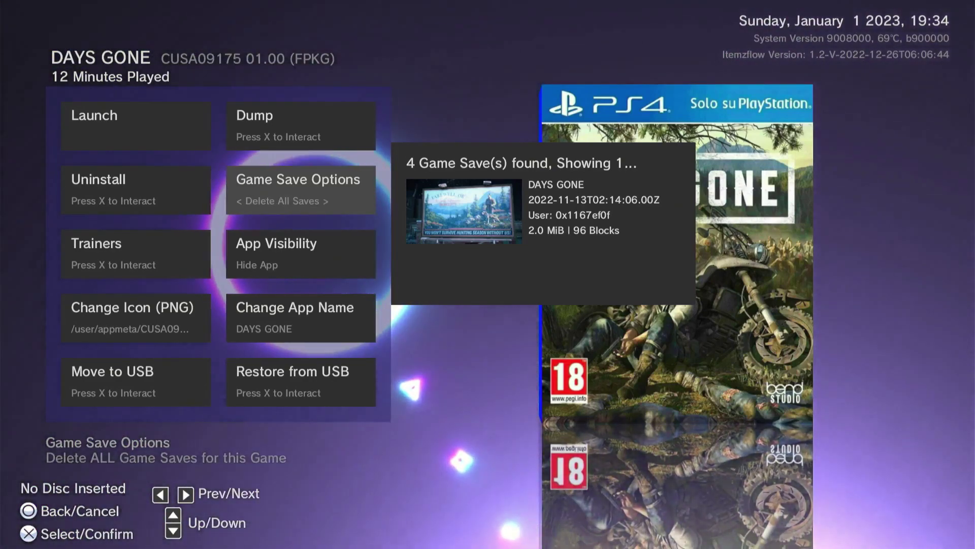
key("Right")
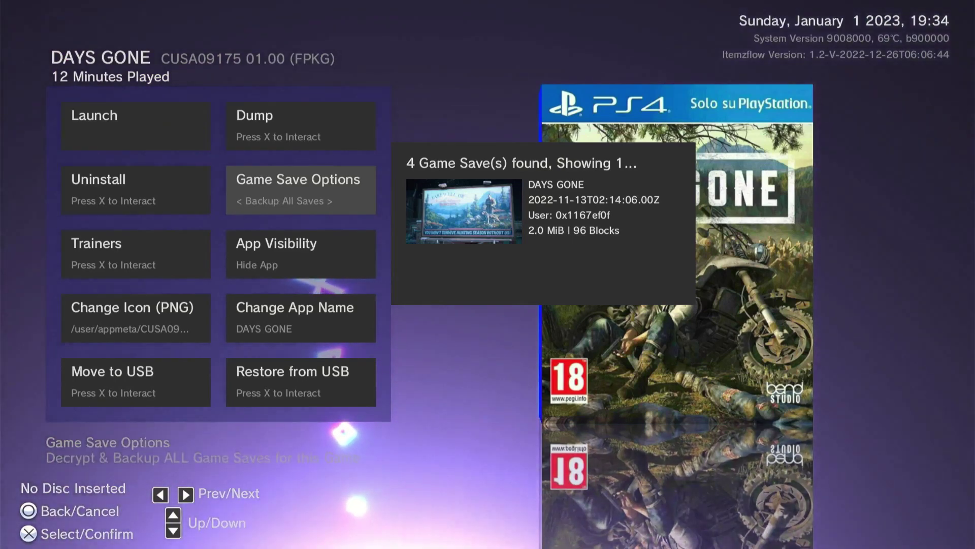
key("Right")
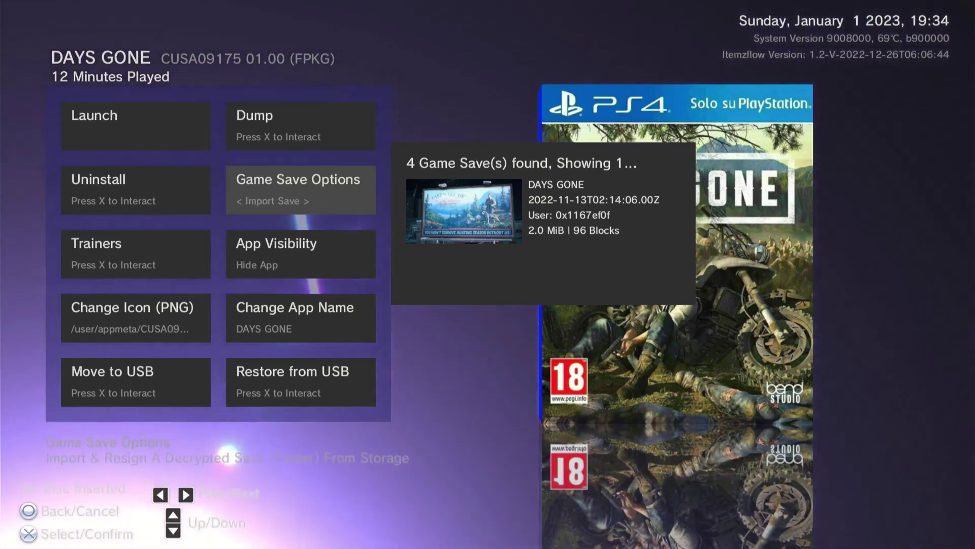
key("Escape")
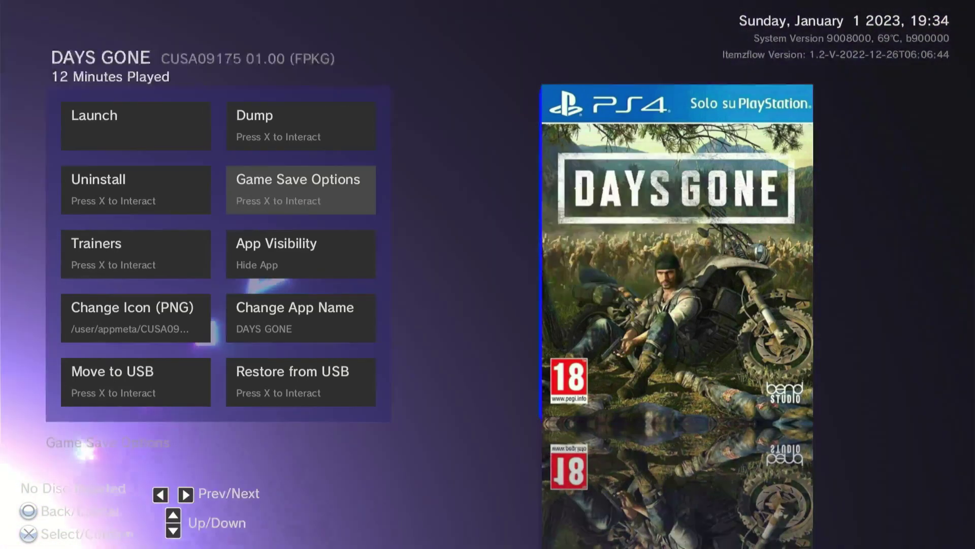
key("Left")
key("Down")
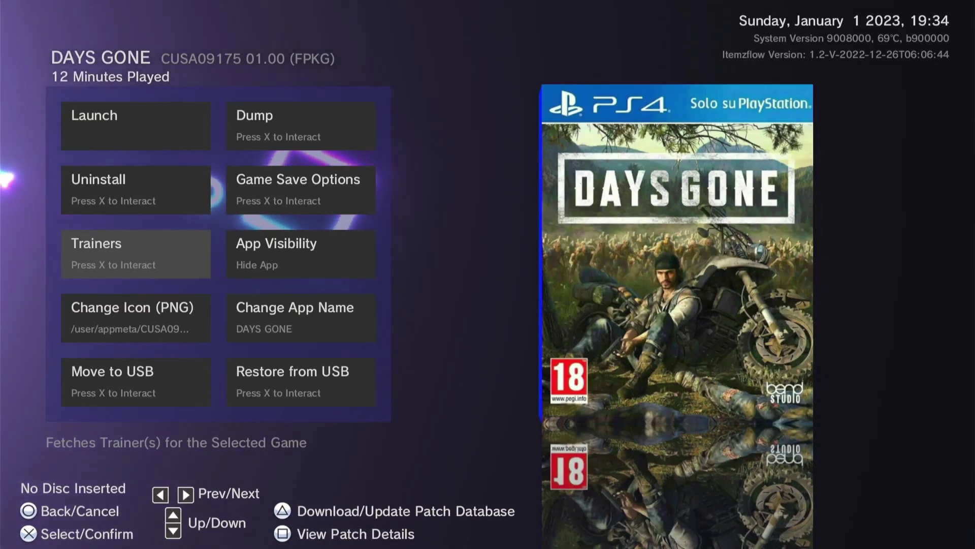
Step: Turn on Days Gone's Resolution Patch (720p for Base) trainer, Patch 2/3, skipping the 1080p for Pro patch
key("Return")
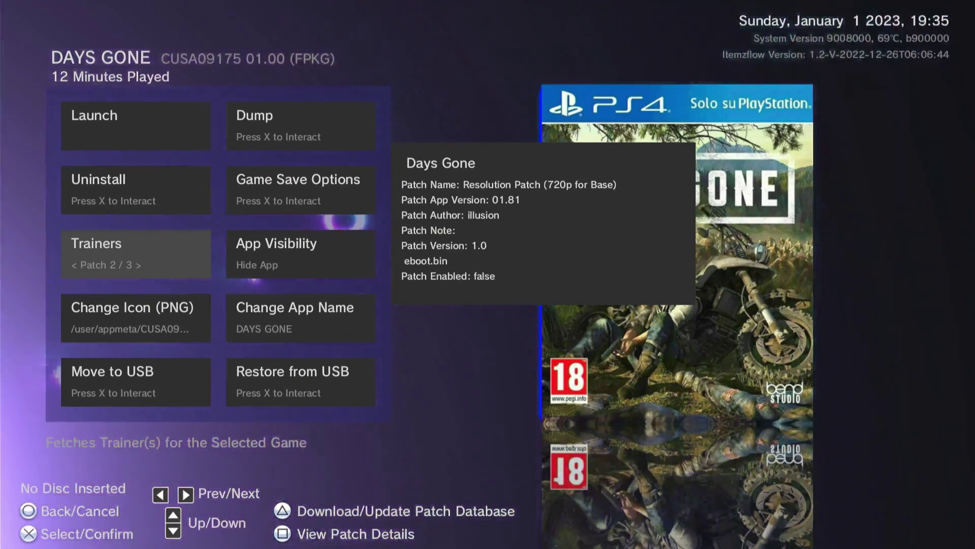
key("Right")
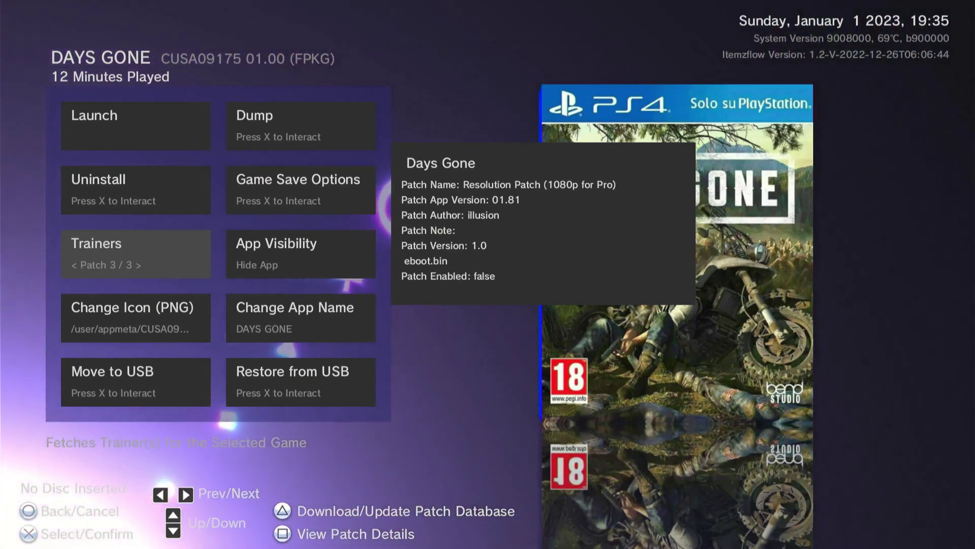
key("Left")
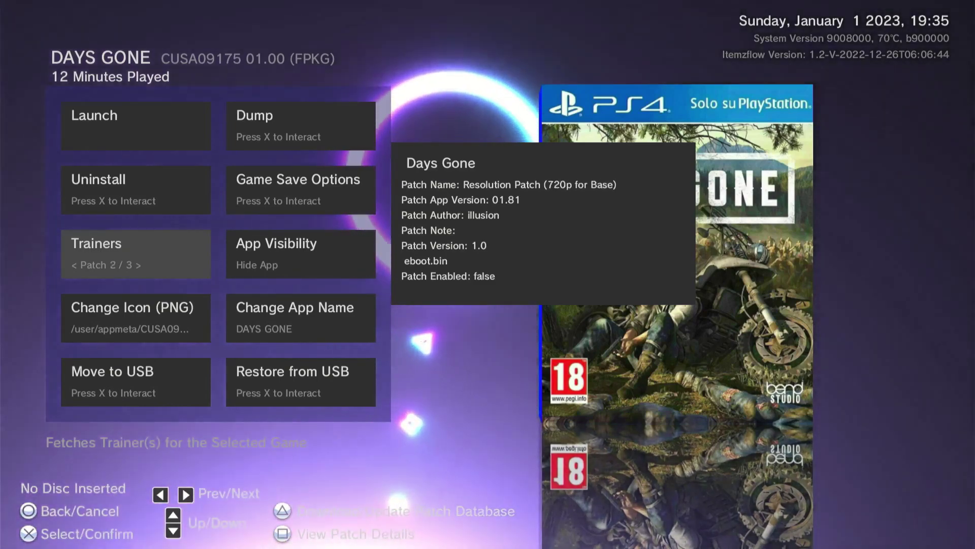
key("Return")
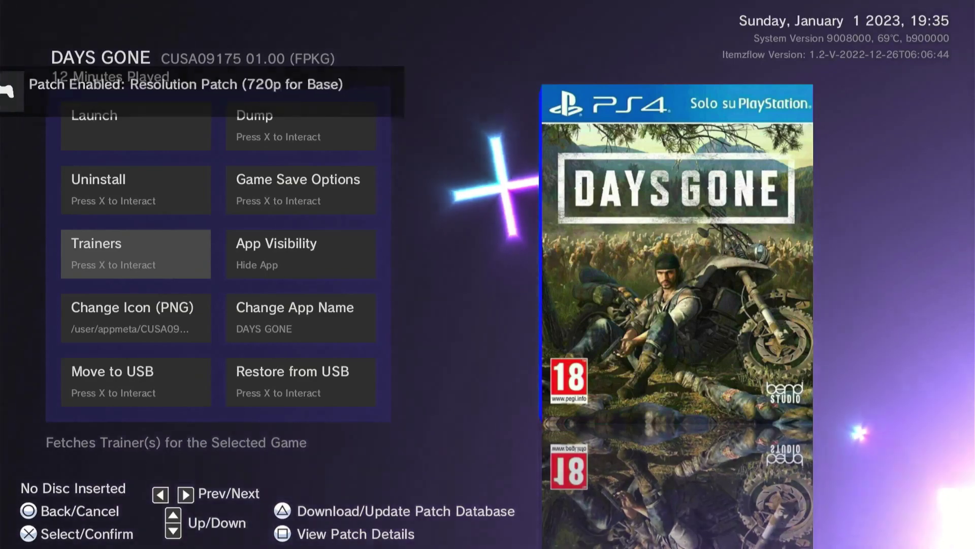
key("Up")
key("Up")
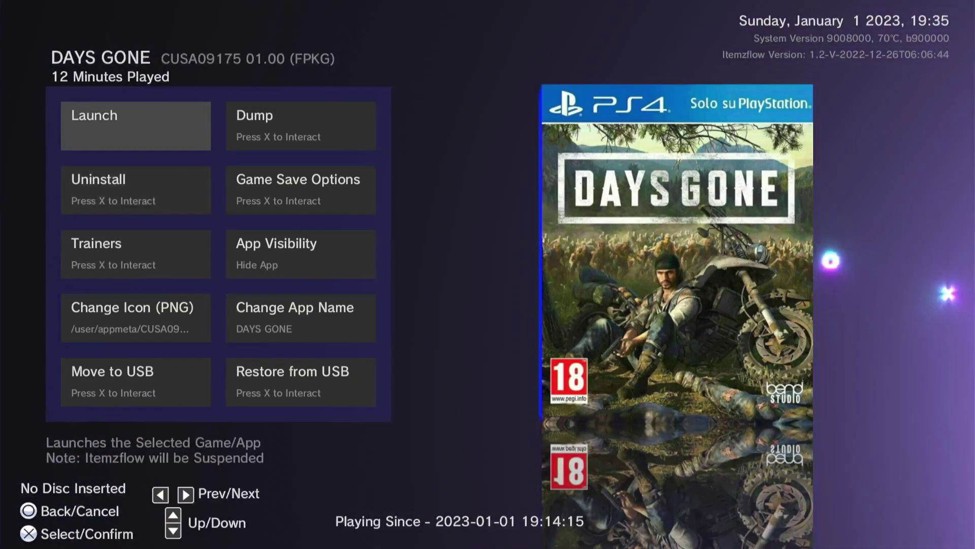
Step: Disable the Resolution Patch (720p for Base) trainer, then view the enabled 60 FPS Unlock patch, Patch 1/3
key("Down")
key("Down")
key("Return")
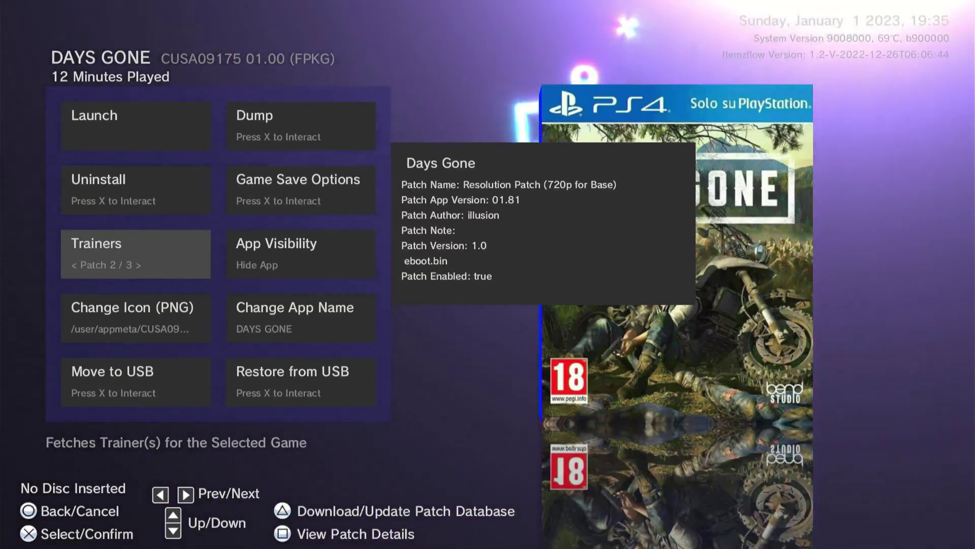
key("Return")
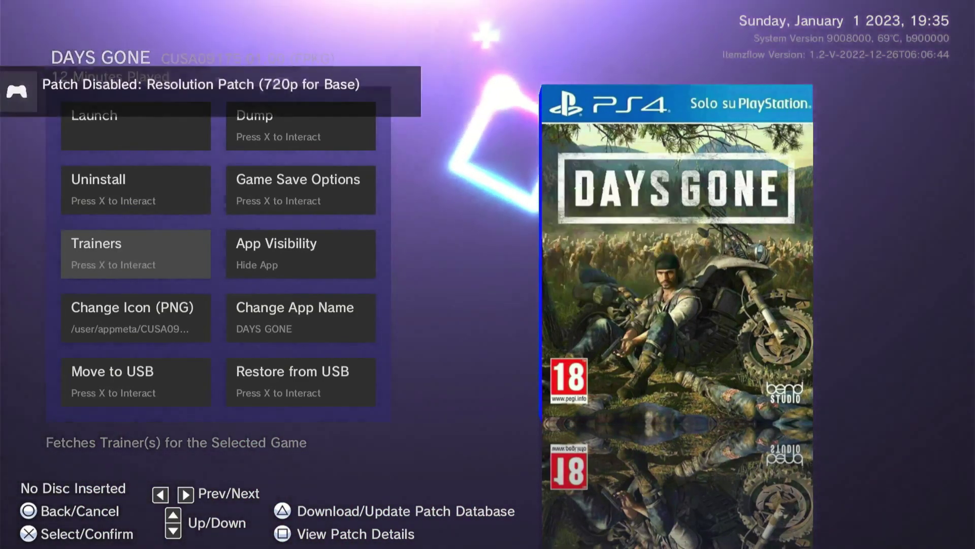
key("Return")
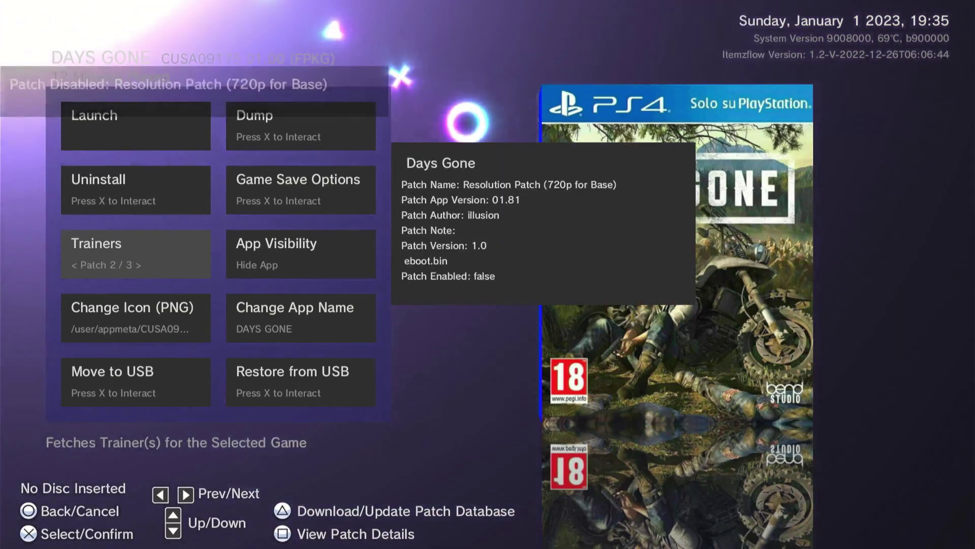
key("Left")
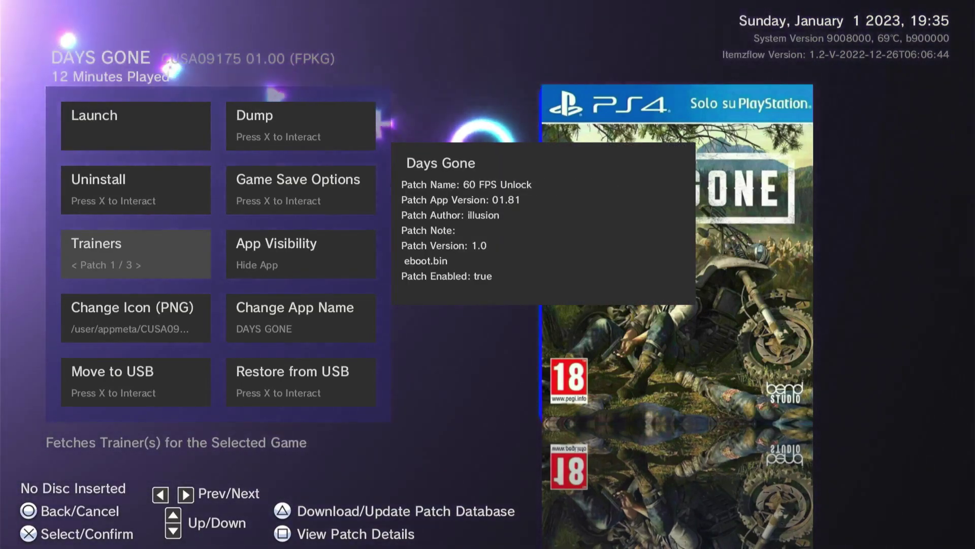